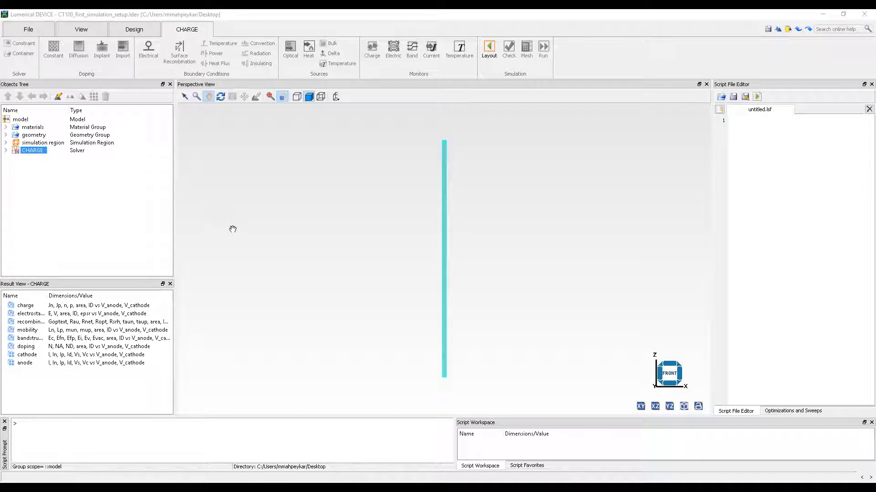
Step: Visualize the CHARGE anode results, removing the In, Ip, Id, Vs and Vc curves so only I remains
{"action": "right_click", "coordinate": [35, 151]}
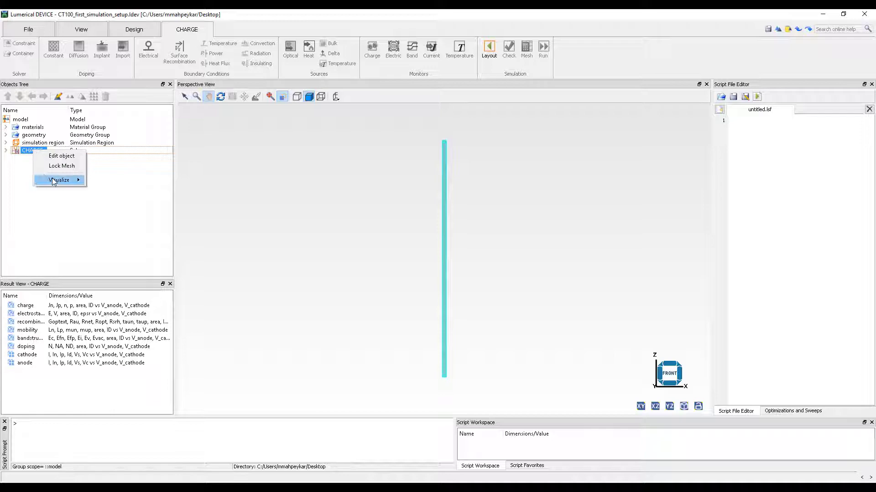
{"action": "mouse_move", "coordinate": [60, 180]}
{"action": "left_click", "coordinate": [103, 180]}
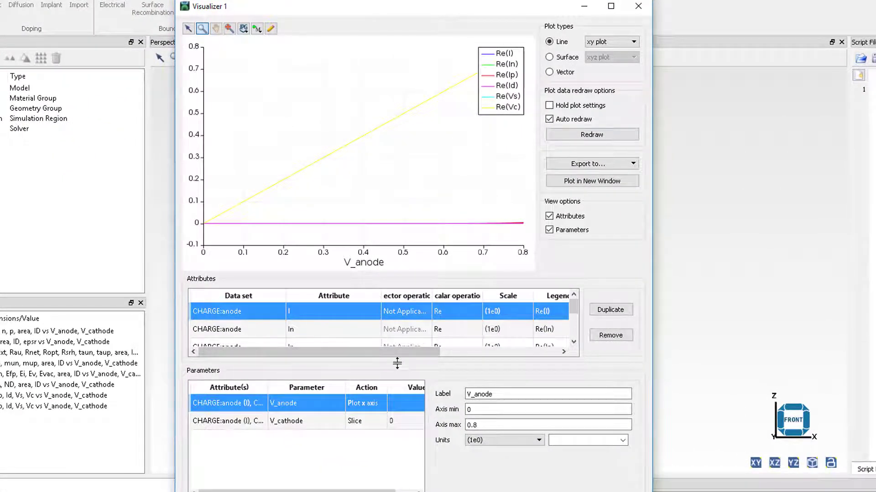
{"action": "left_click_drag", "start_coordinate": [397, 363], "coordinate": [390, 410]}
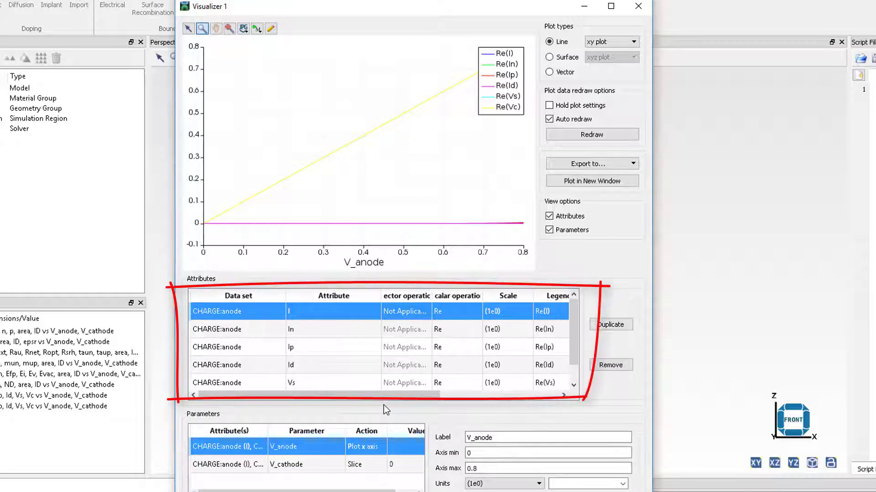
{"action": "left_click", "coordinate": [347, 383]}
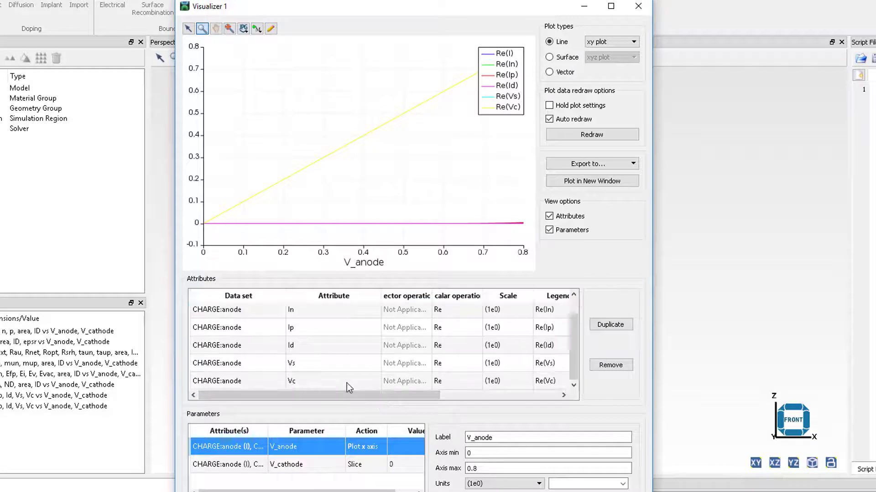
{"action": "left_click", "coordinate": [610, 365]}
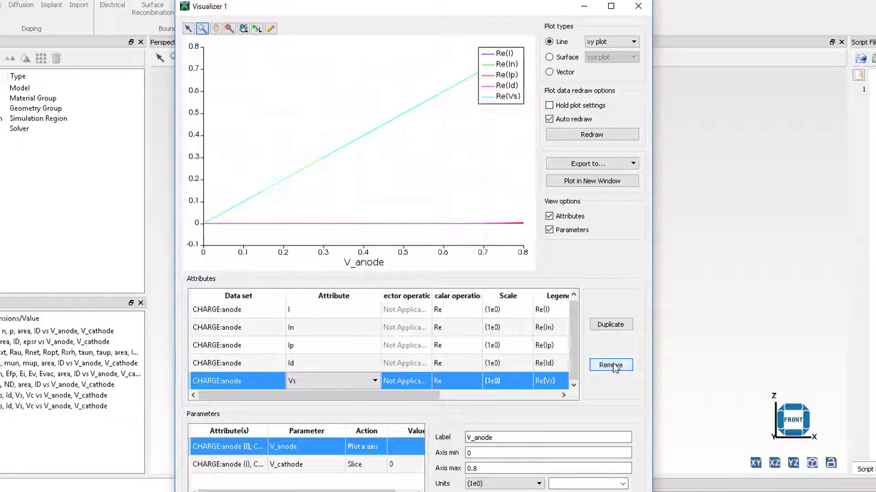
{"action": "left_click", "coordinate": [610, 365]}
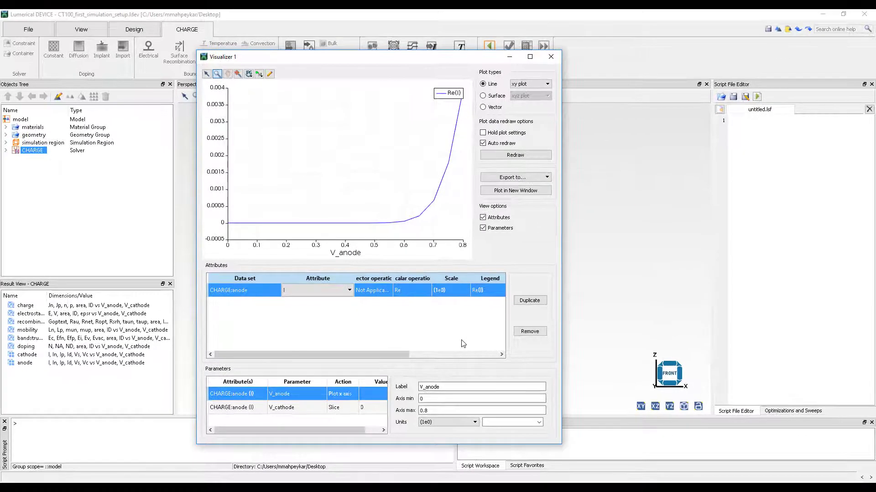
Step: Plot the CHARGE cathode results with only current I kept, then close that plot
{"action": "left_click", "coordinate": [509, 61]}
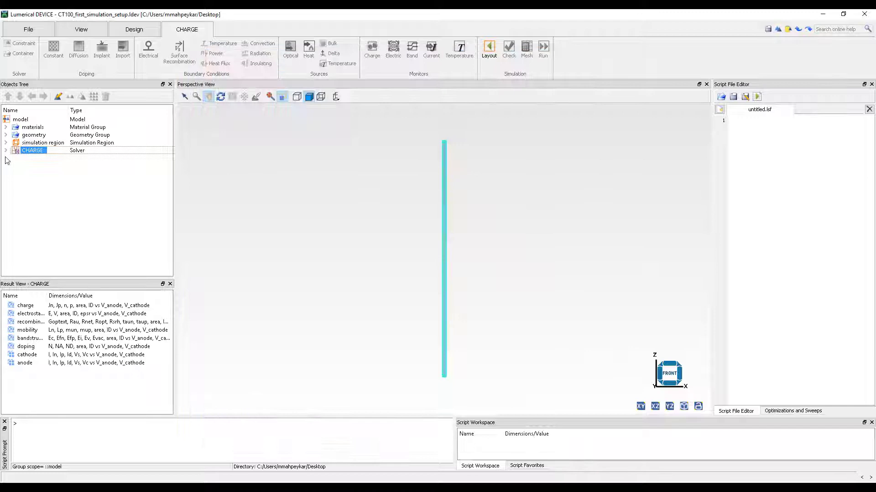
{"action": "right_click", "coordinate": [31, 150]}
{"action": "mouse_move", "coordinate": [41, 208]}
{"action": "left_click", "coordinate": [127, 208]}
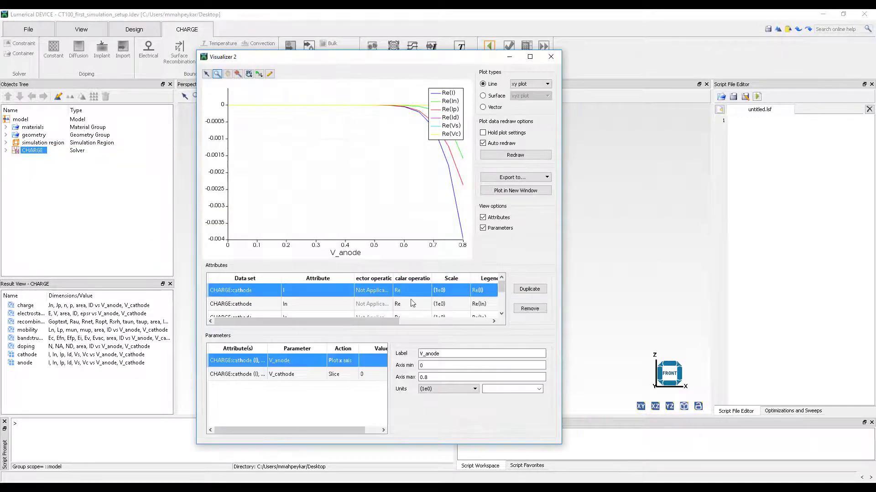
{"action": "left_click", "coordinate": [361, 311]}
{"action": "left_click", "coordinate": [529, 309]}
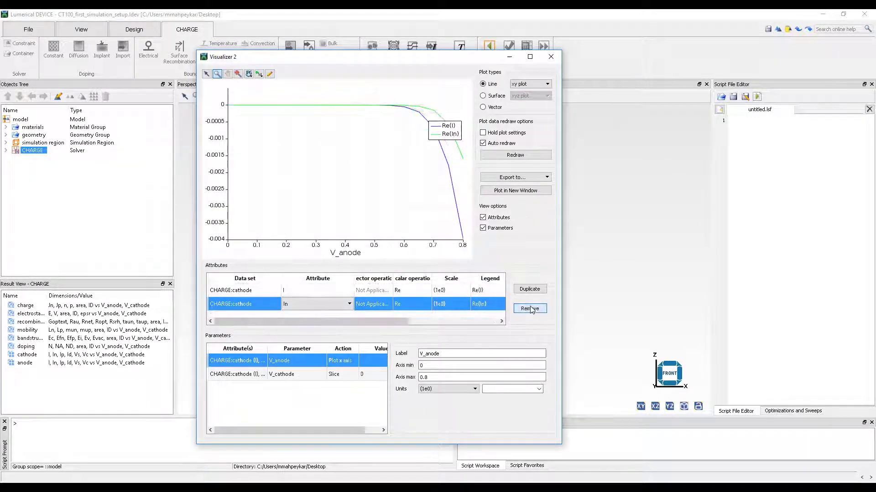
{"action": "left_click", "coordinate": [529, 308]}
{"action": "left_click", "coordinate": [529, 308]}
{"action": "left_click", "coordinate": [509, 56]}
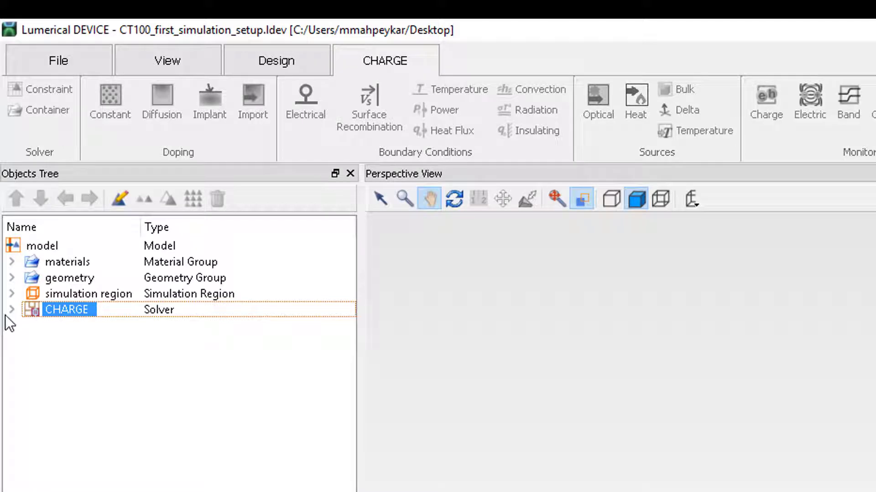
Step: Open the band structure monitor's bandstructure results in a new visualizer
{"action": "left_click", "coordinate": [12, 311]}
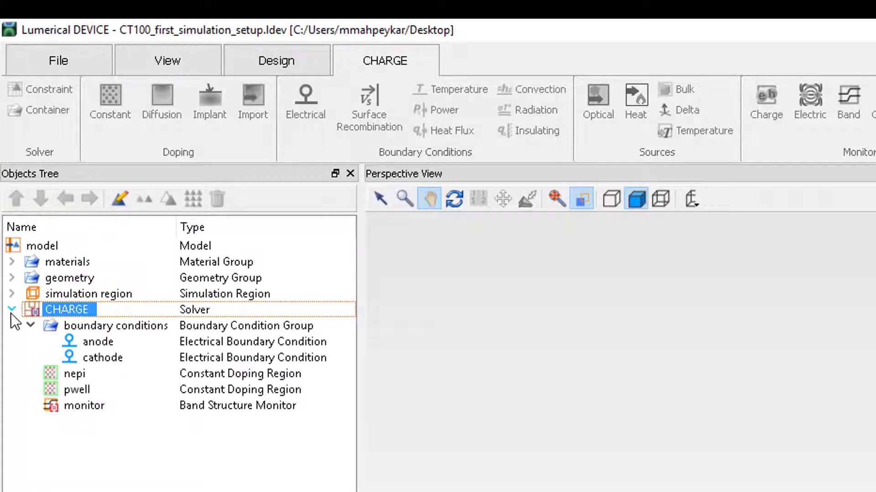
{"action": "left_click", "coordinate": [79, 406]}
{"action": "right_click", "coordinate": [80, 407]}
{"action": "mouse_move", "coordinate": [75, 250]}
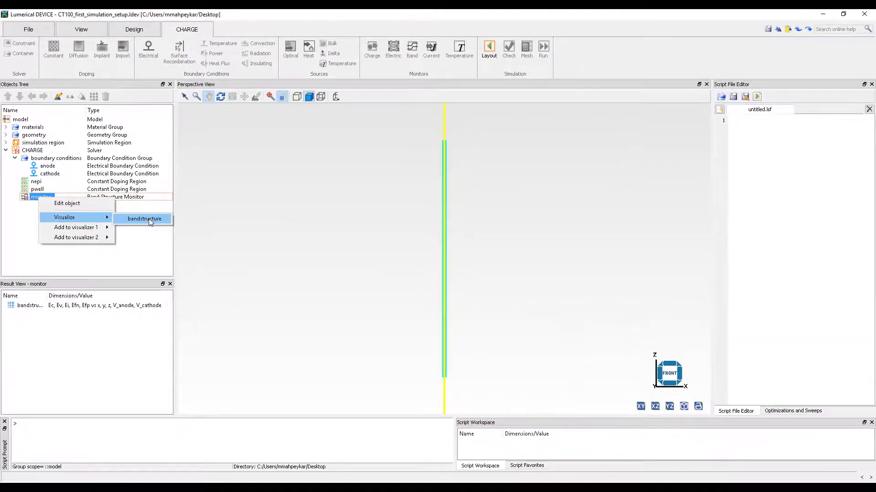
{"action": "left_click", "coordinate": [146, 221]}
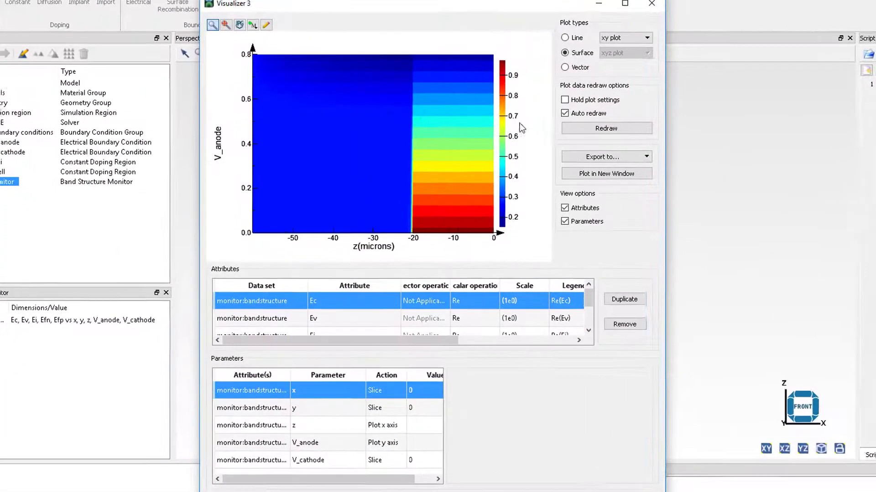
Step: Change the band structure plot type to Line (xy plot) to show Ec, Ev, Ei, Efn and Efp
{"action": "left_click", "coordinate": [502, 73]}
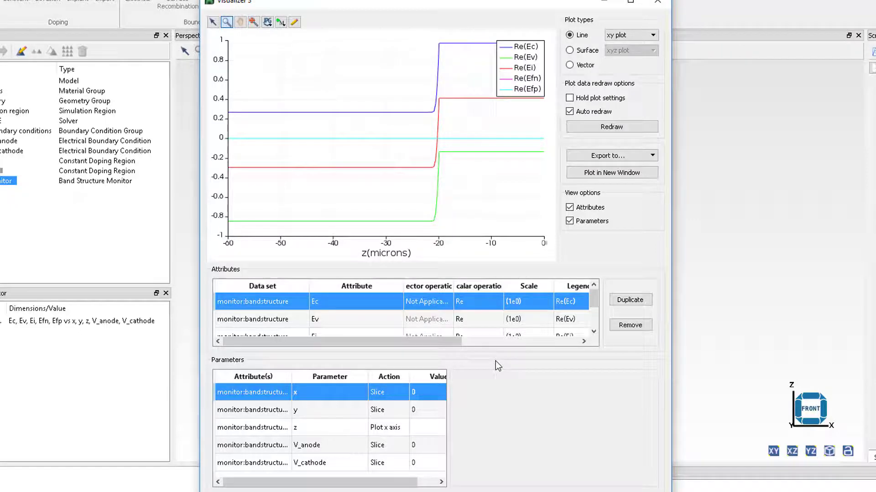
{"action": "left_click", "coordinate": [336, 447]}
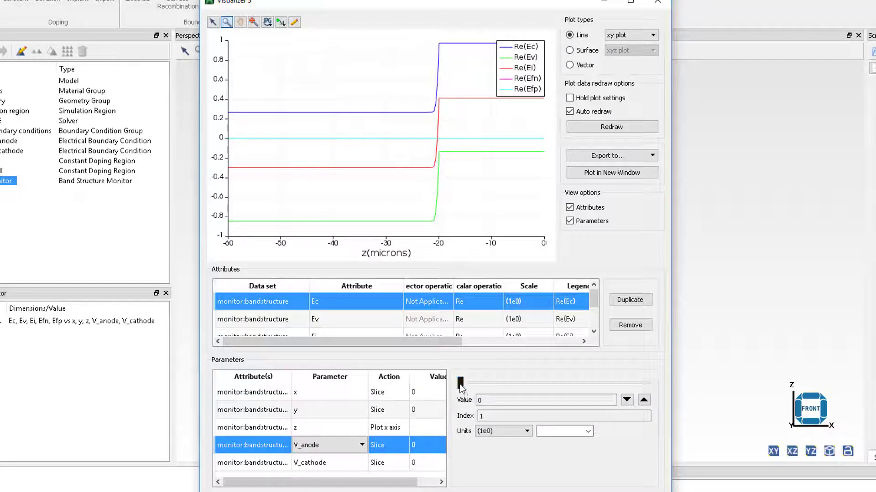
{"action": "left_click_drag", "start_coordinate": [463, 384], "coordinate": [648, 382]}
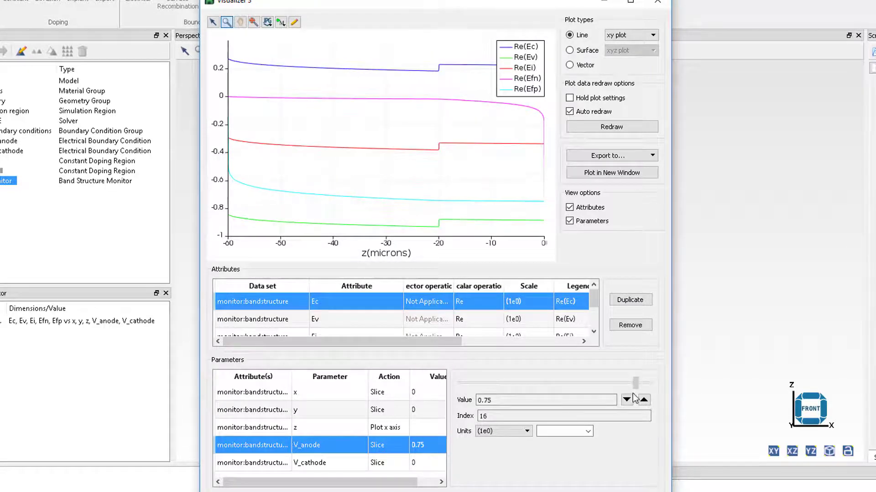
{"action": "left_click_drag", "start_coordinate": [647, 382], "coordinate": [458, 383]}
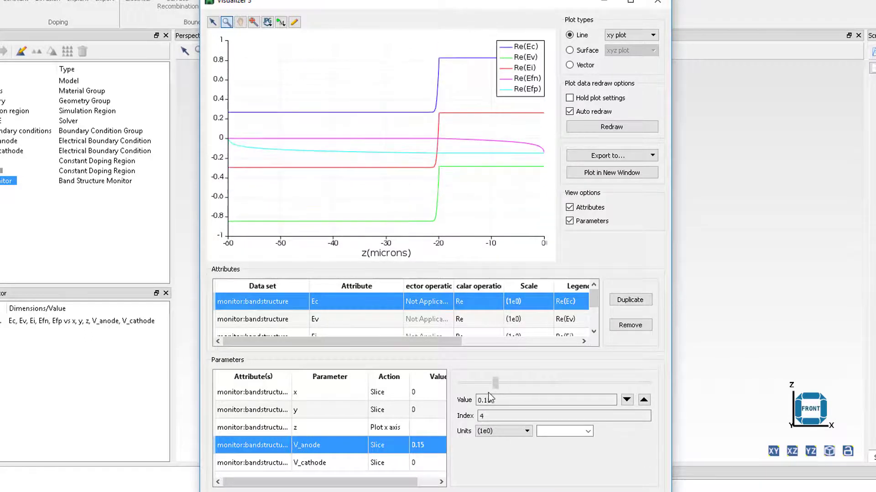